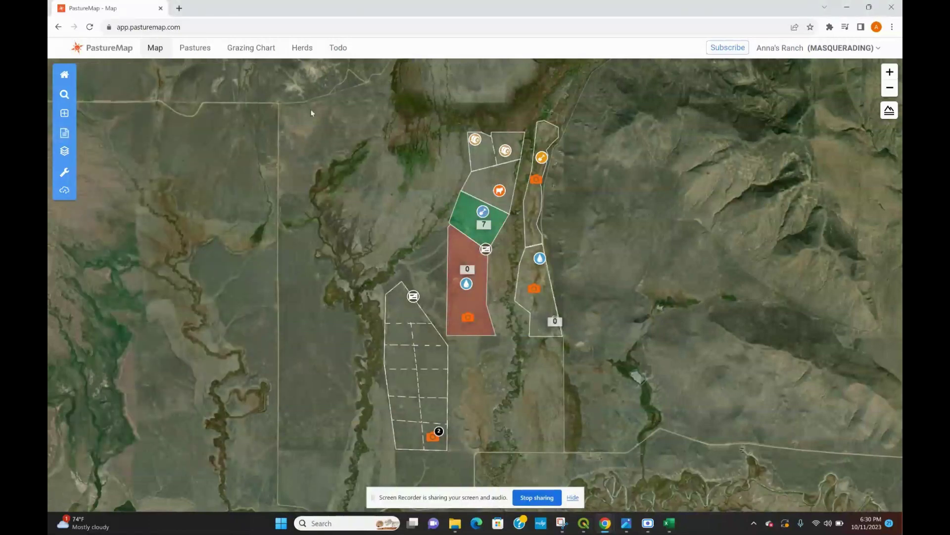
# Show the Ranch overview with 1,097 acres, 252 animals, planned herd moves and the newsfeed.
pyautogui.click(71, 76)
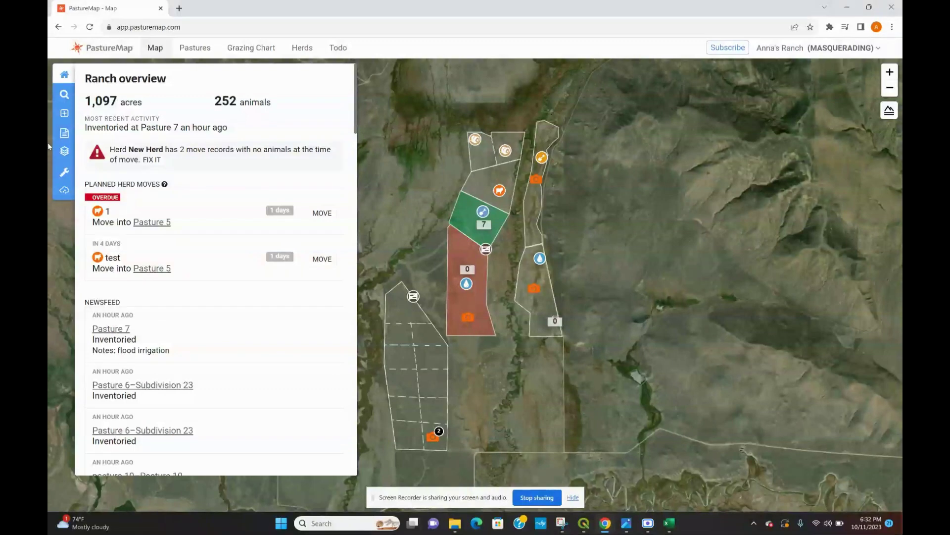
# In Data layers, hide Soil Points and keep the photo markers showing.
pyautogui.click(65, 151)
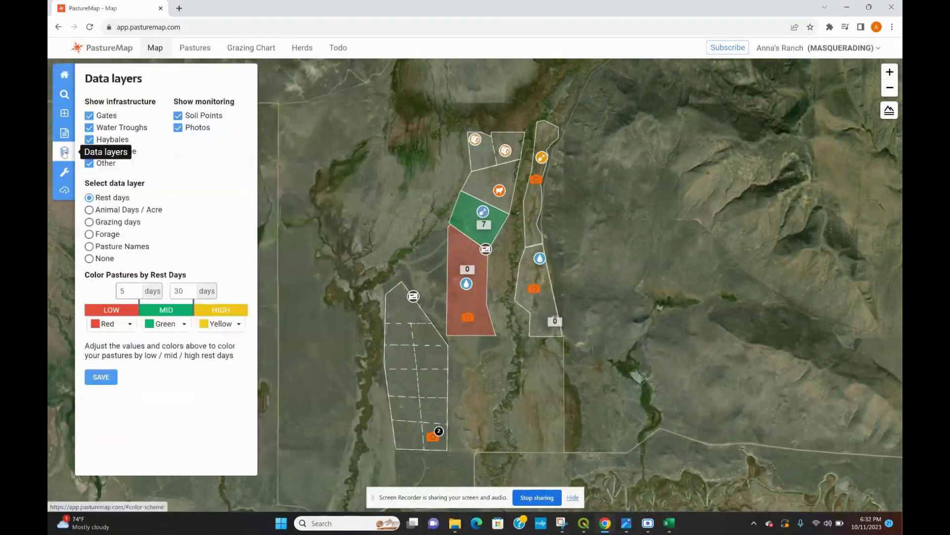
pyautogui.click(180, 116)
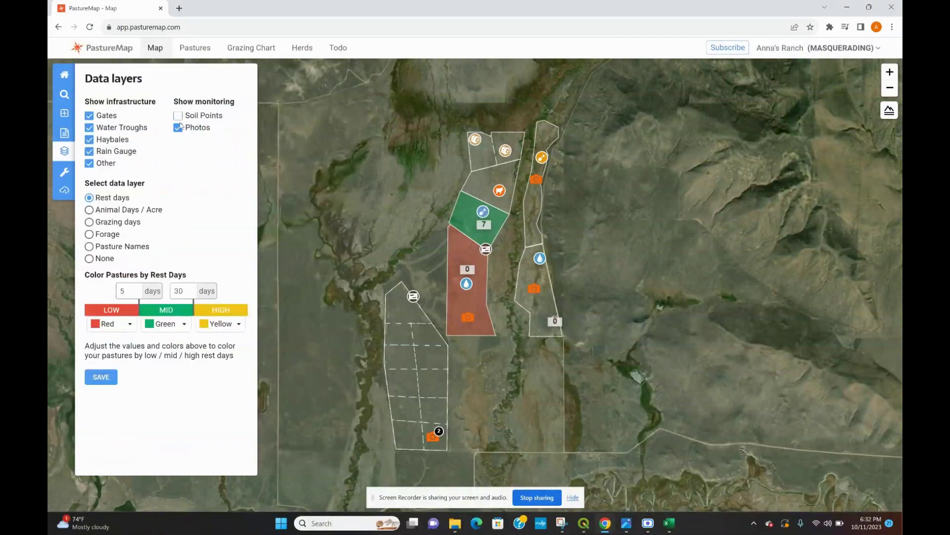
pyautogui.click(179, 128)
pyautogui.click(179, 127)
# View the upper pasture's Pasture 7 photo full size, then close it.
pyautogui.click(538, 179)
pyautogui.click(534, 149)
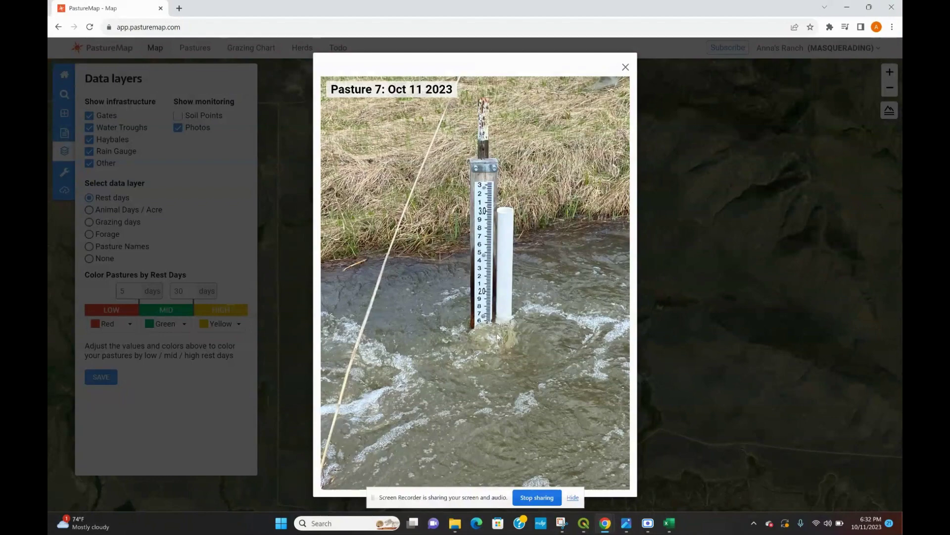
pyautogui.click(625, 67)
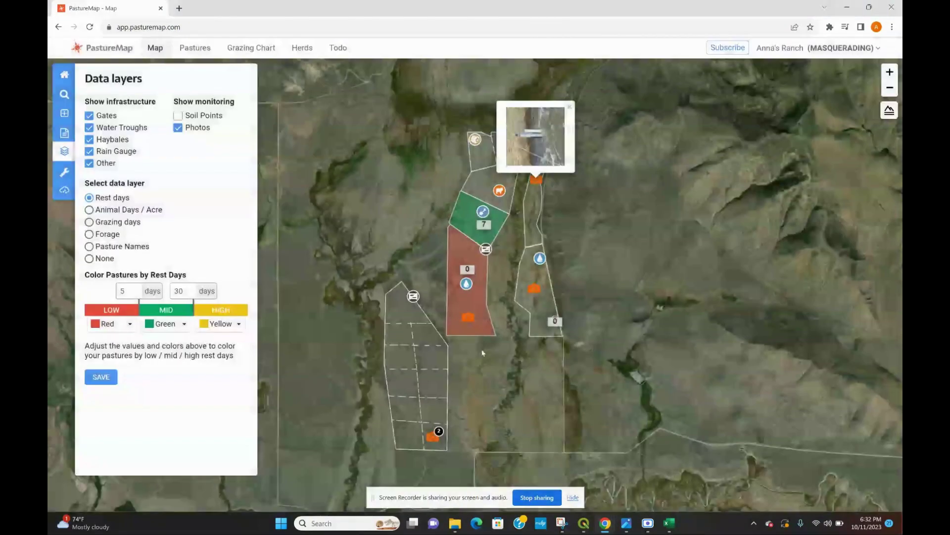
# Split the clustered markers and view the Subdivision 23 photo full size, then close it.
pyautogui.click(434, 438)
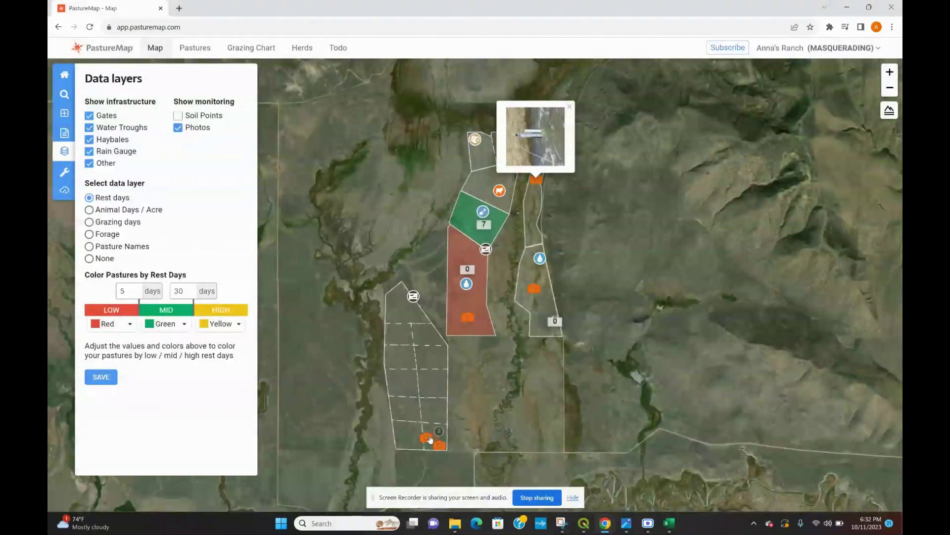
pyautogui.click(440, 445)
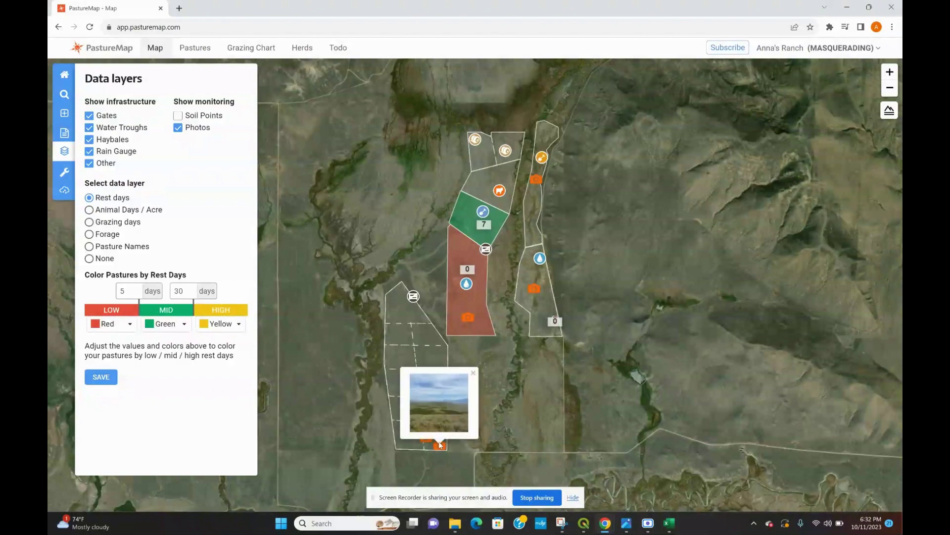
pyautogui.click(443, 420)
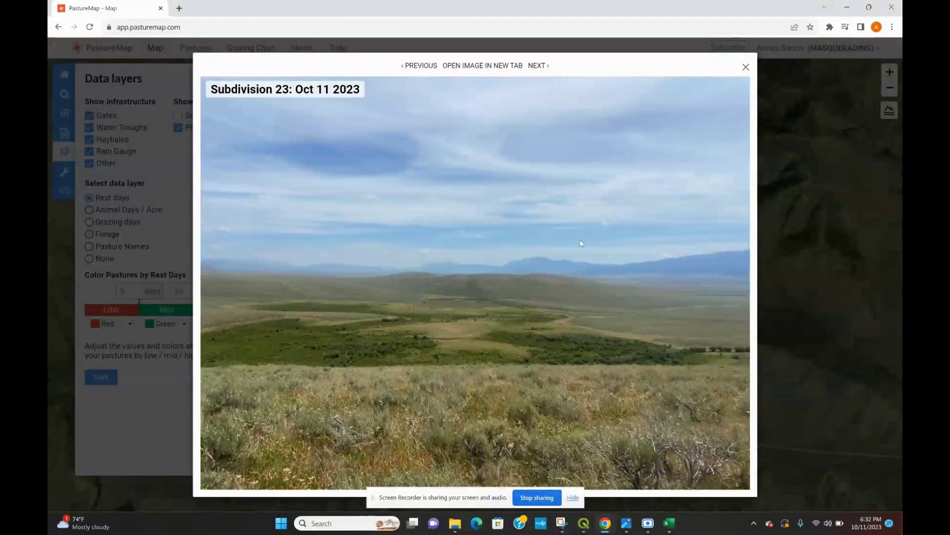
pyautogui.click(746, 67)
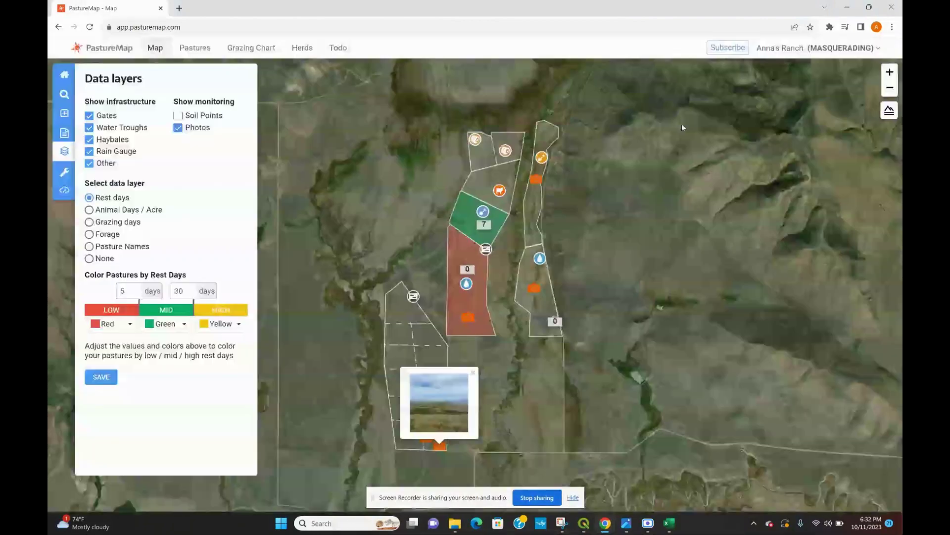
# View the red pasture's Pasture 7 photo full size, then close it and the layers panel.
pyautogui.click(468, 318)
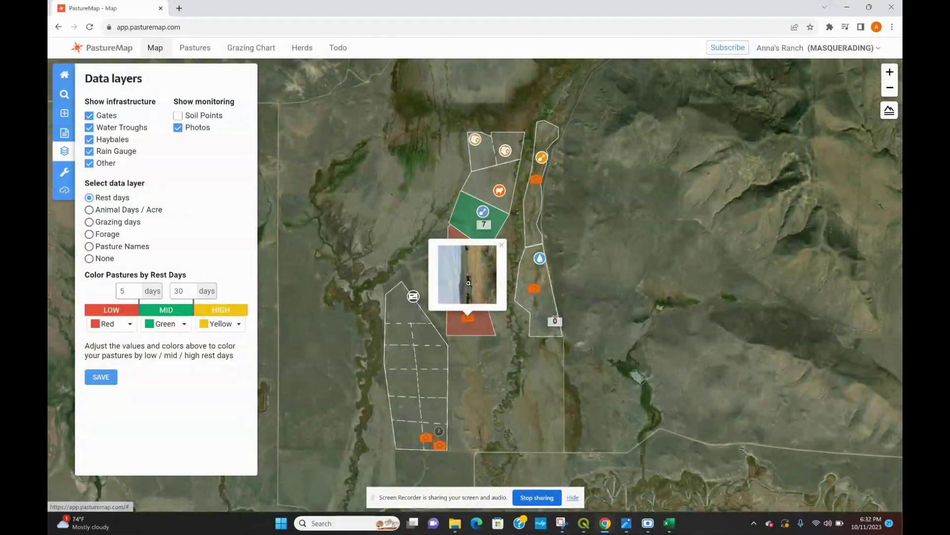
pyautogui.click(469, 283)
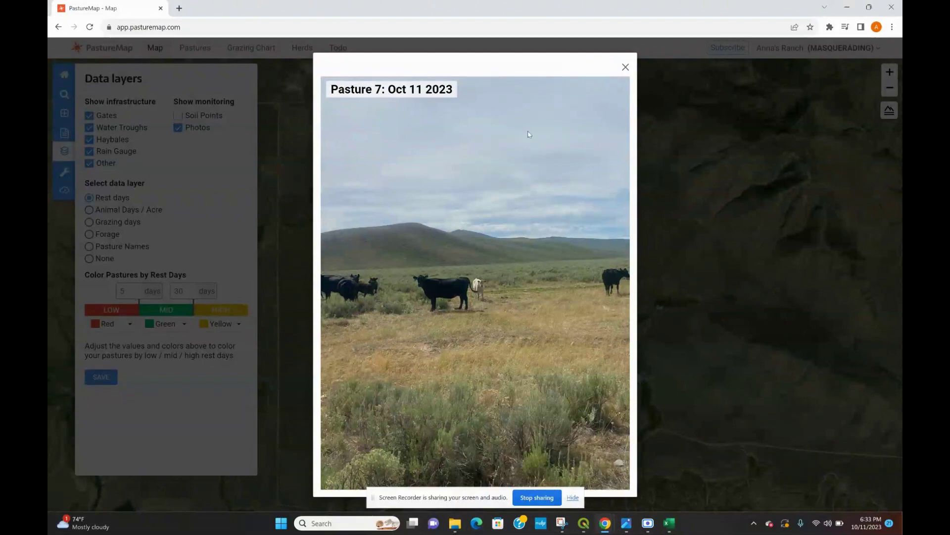
pyautogui.click(626, 67)
pyautogui.click(364, 259)
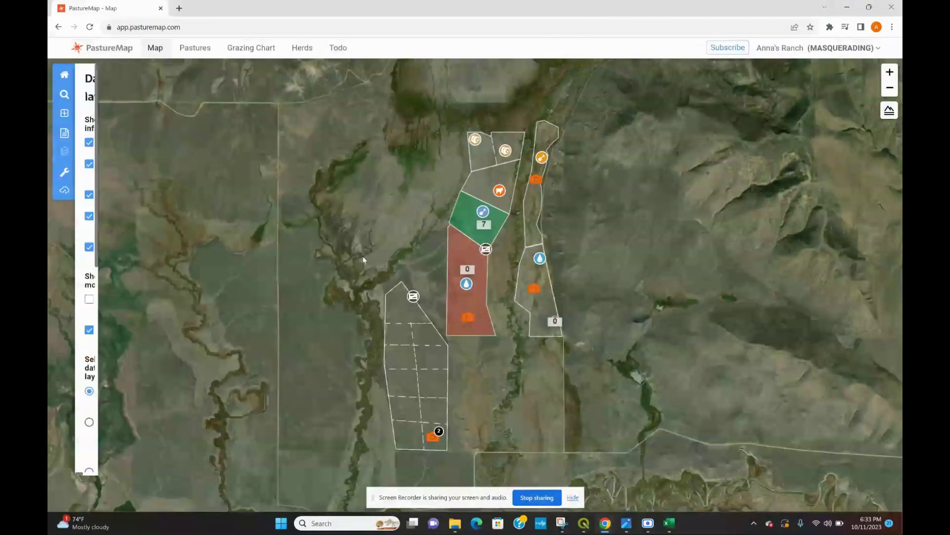
# Open Pasture 7's details and read through its Oct 11 inventory record, then collapse it.
pyautogui.click(191, 48)
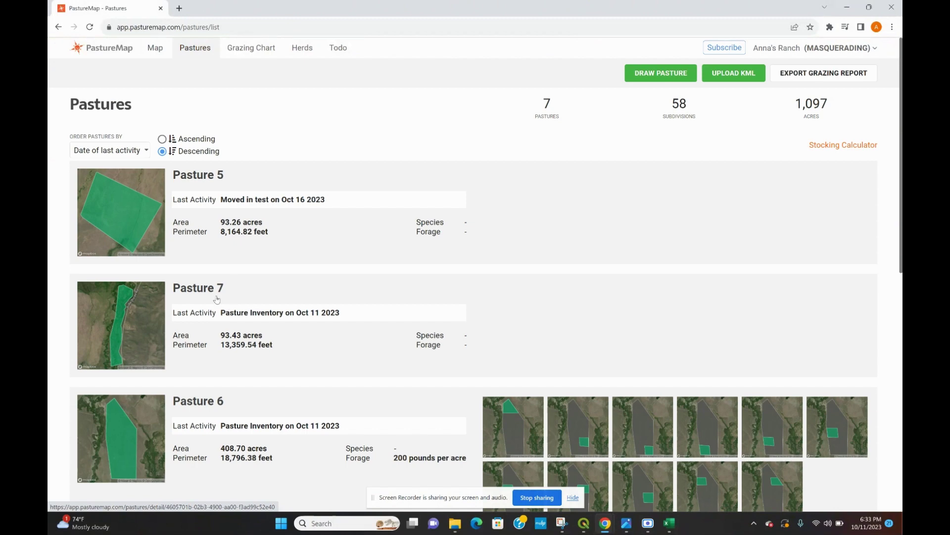
pyautogui.click(204, 287)
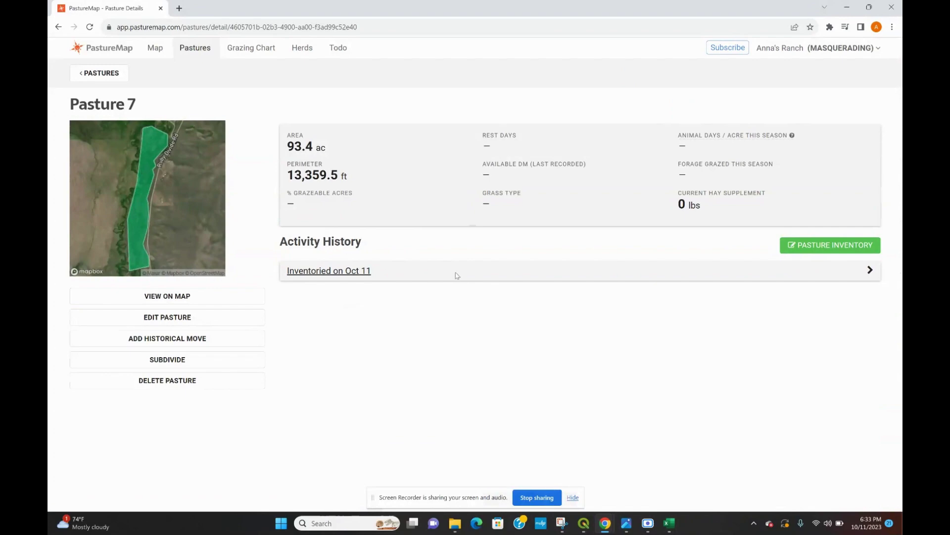
pyautogui.click(867, 276)
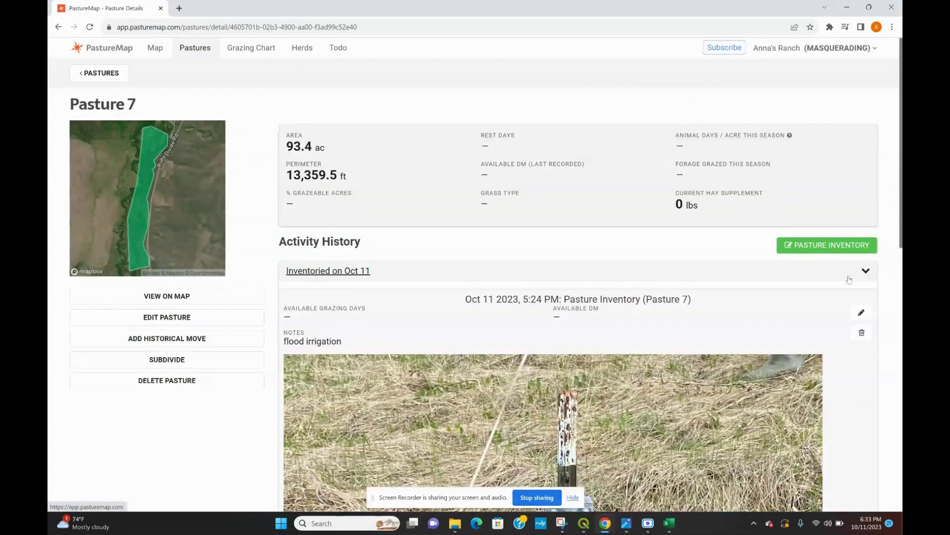
pyautogui.scroll(-1, 596, 345)
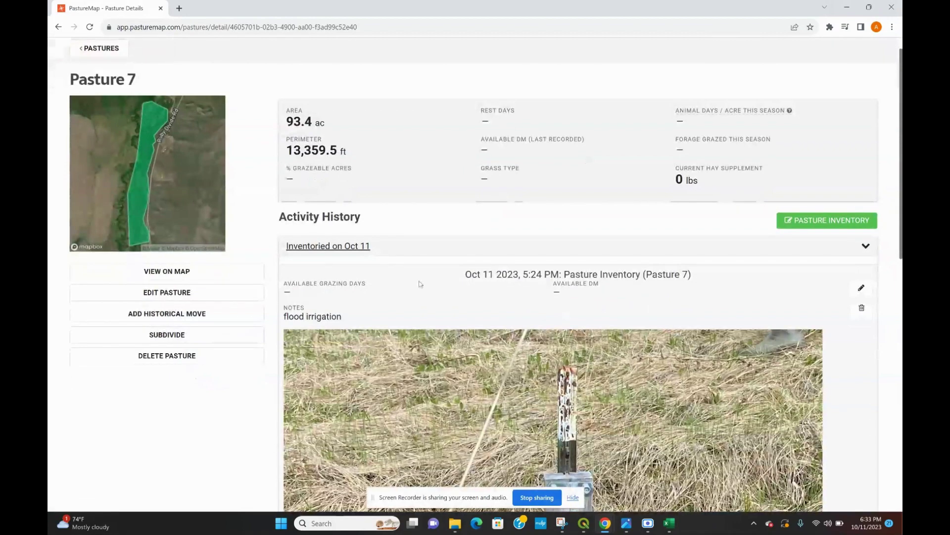
pyautogui.scroll(-4, 419, 284)
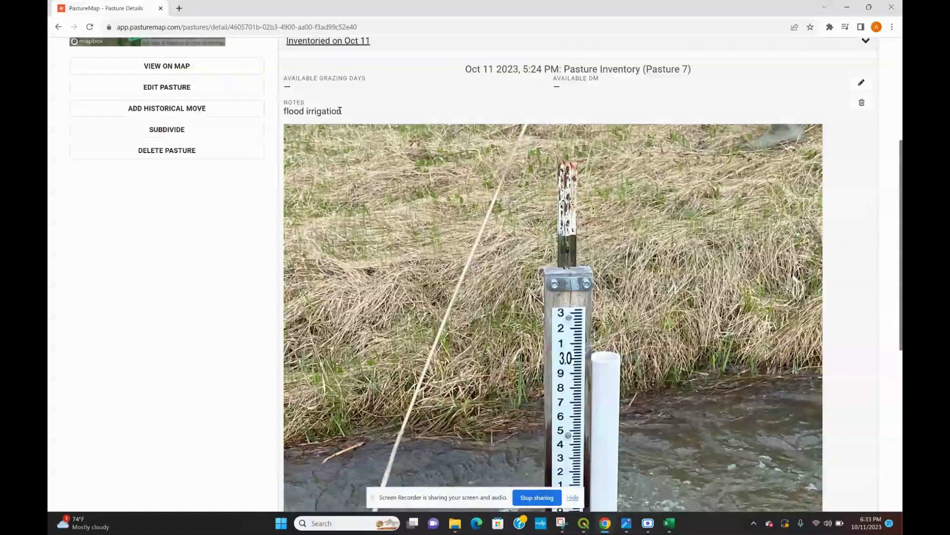
pyautogui.scroll(-4, 485, 268)
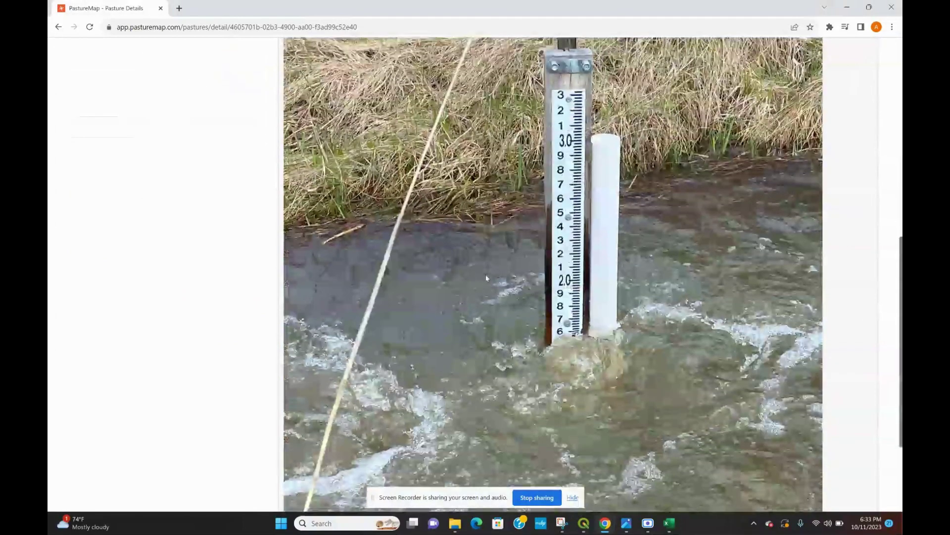
pyautogui.scroll(8, 486, 278)
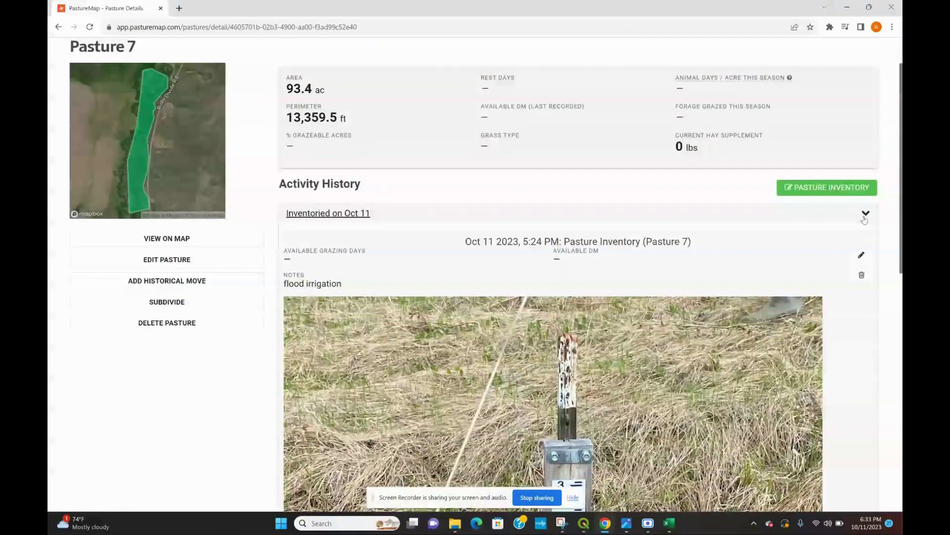
pyautogui.click(864, 218)
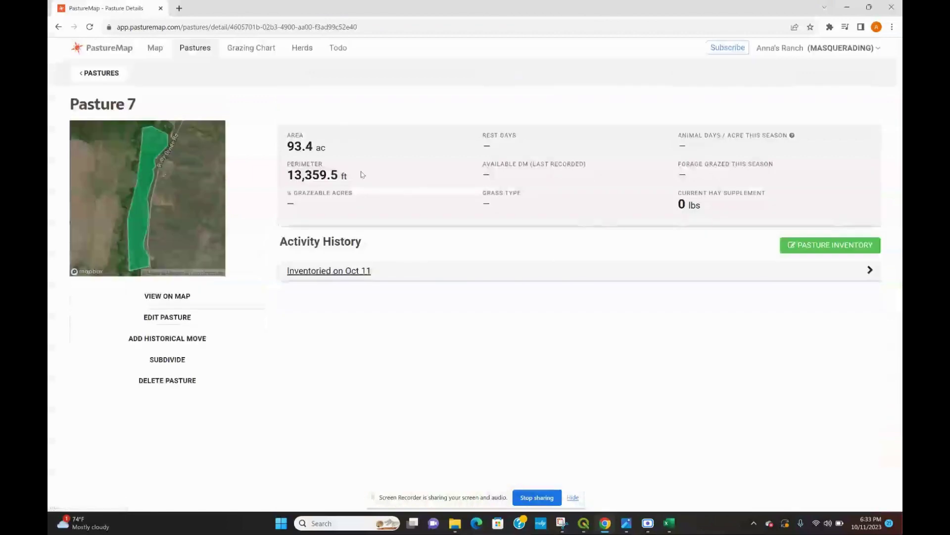
# Show pasture 8's details on the map and cancel its Edit Pasture form without changes.
pyautogui.click(154, 54)
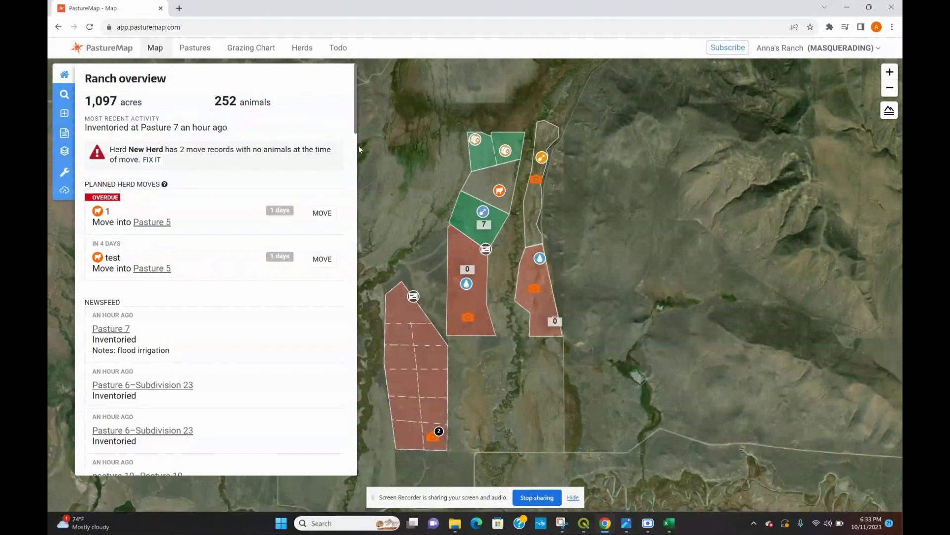
pyautogui.click(474, 181)
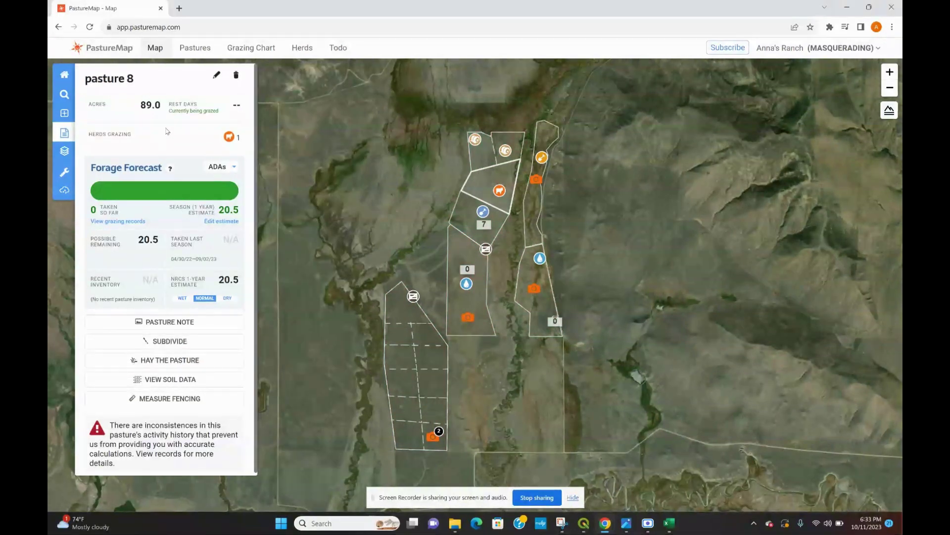
pyautogui.click(214, 77)
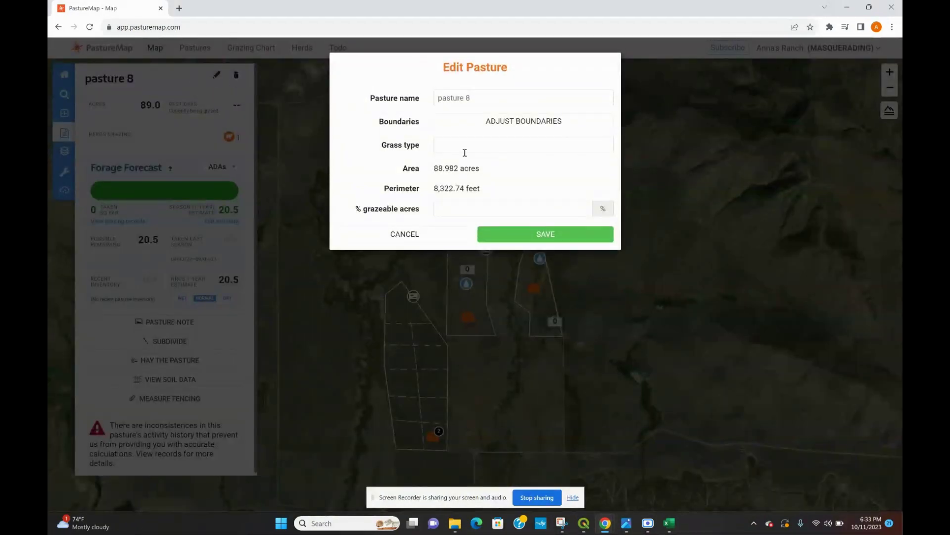
pyautogui.click(465, 149)
pyautogui.click(448, 209)
pyautogui.click(416, 231)
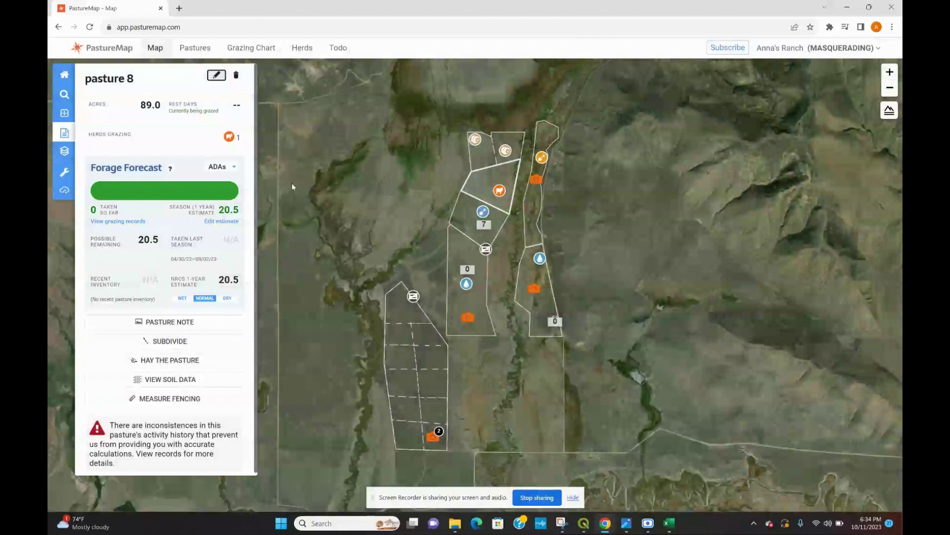
# Open Pasture 5's details and start a new pasture inventory.
pyautogui.click(199, 49)
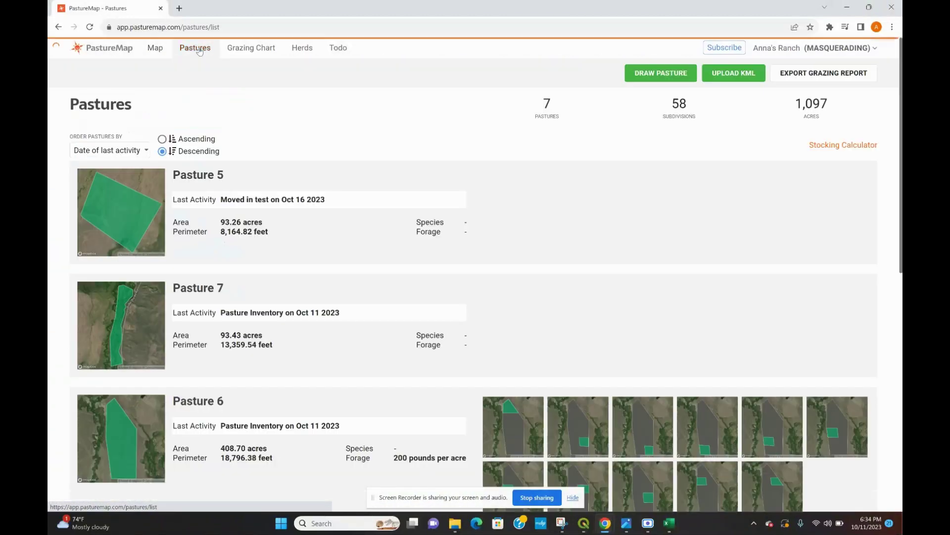
pyautogui.click(197, 179)
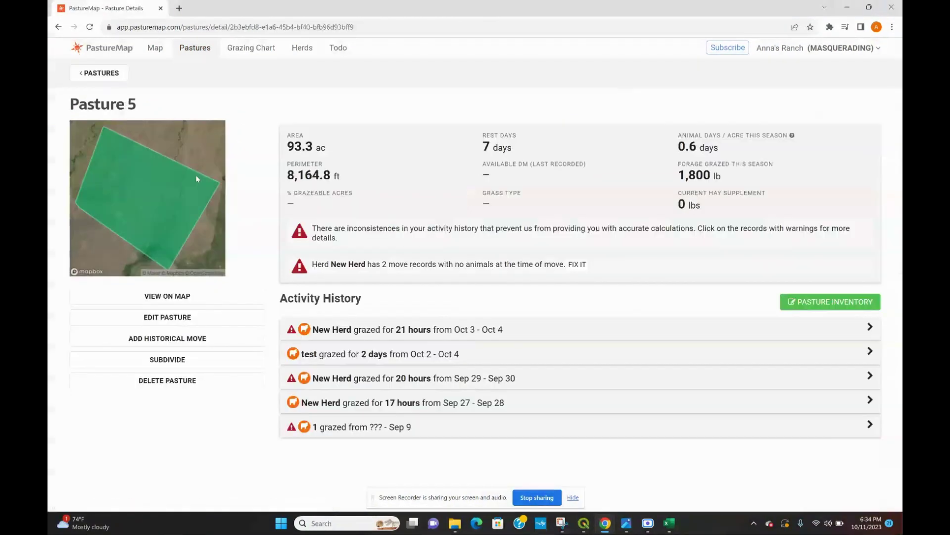
pyautogui.click(865, 308)
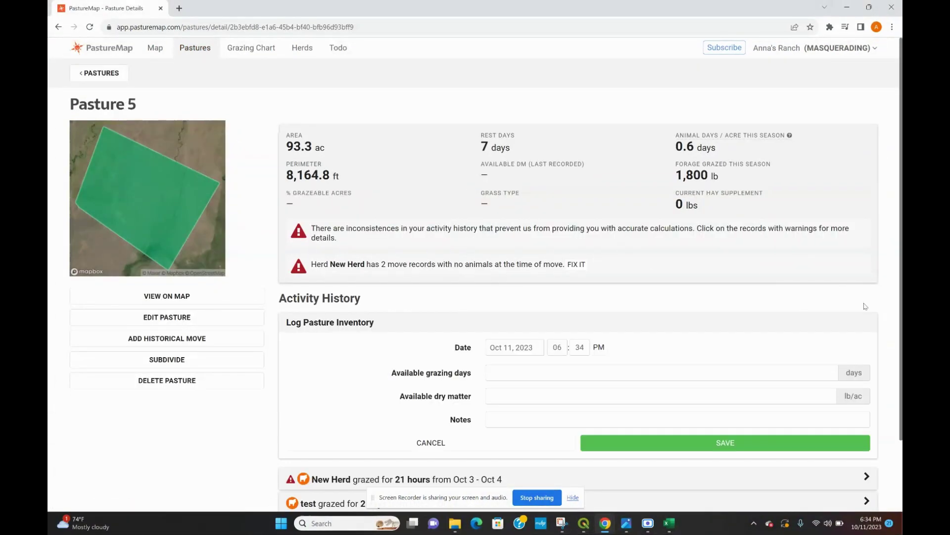
pyautogui.scroll(-1, 756, 306)
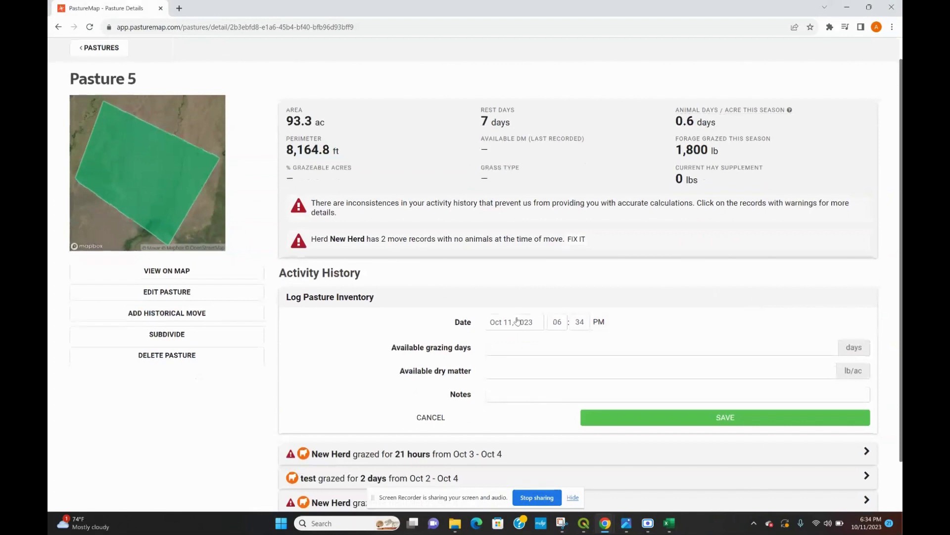
# Save the Pasture 5 inventory with the note 'reseeding', check the Oct 11 record, and return to the map.
pyautogui.click(497, 347)
pyautogui.click(504, 370)
pyautogui.click(497, 389)
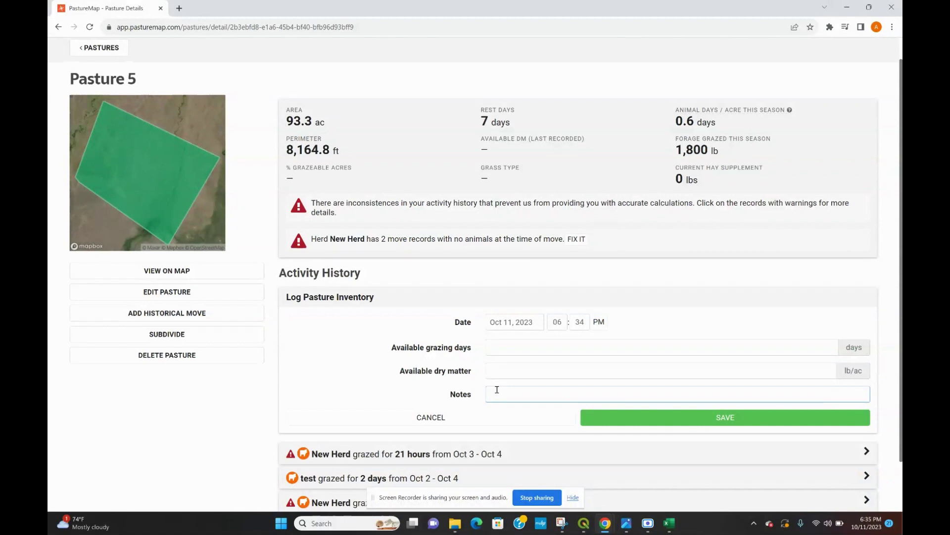
pyautogui.write('re')
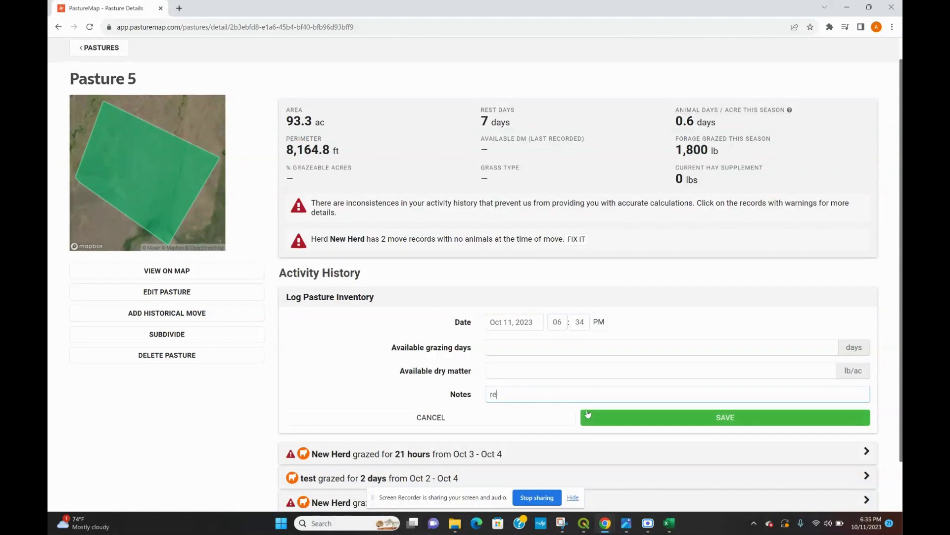
pyautogui.write('seeding')
pyautogui.click(622, 422)
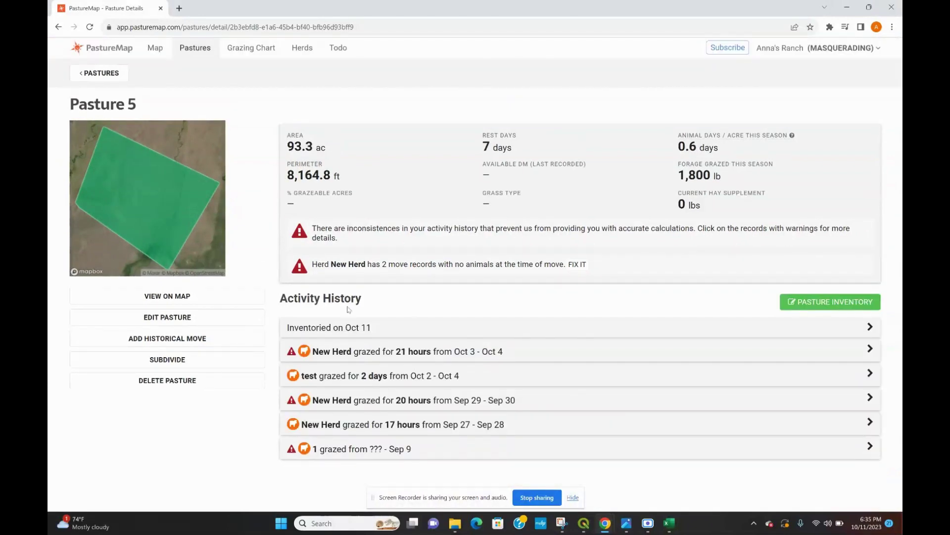
pyautogui.click(870, 327)
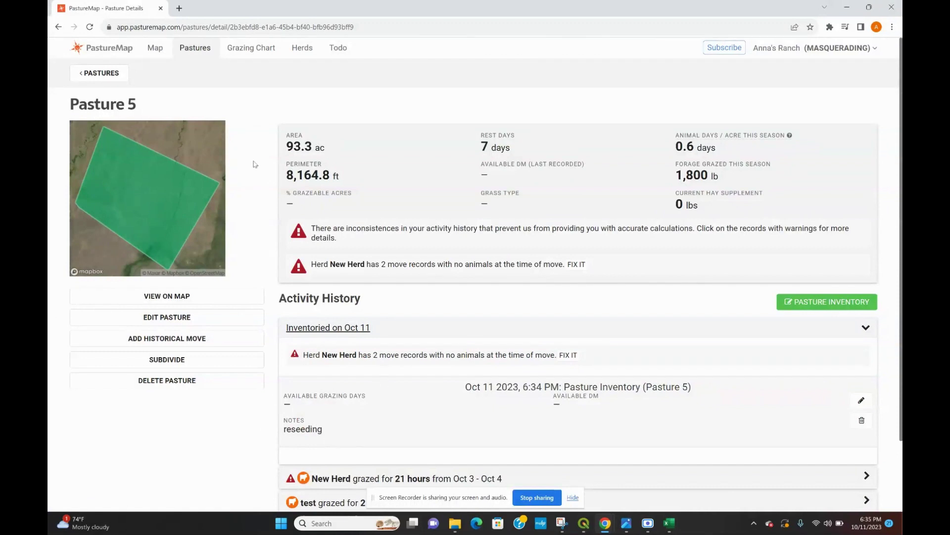
pyautogui.click(155, 48)
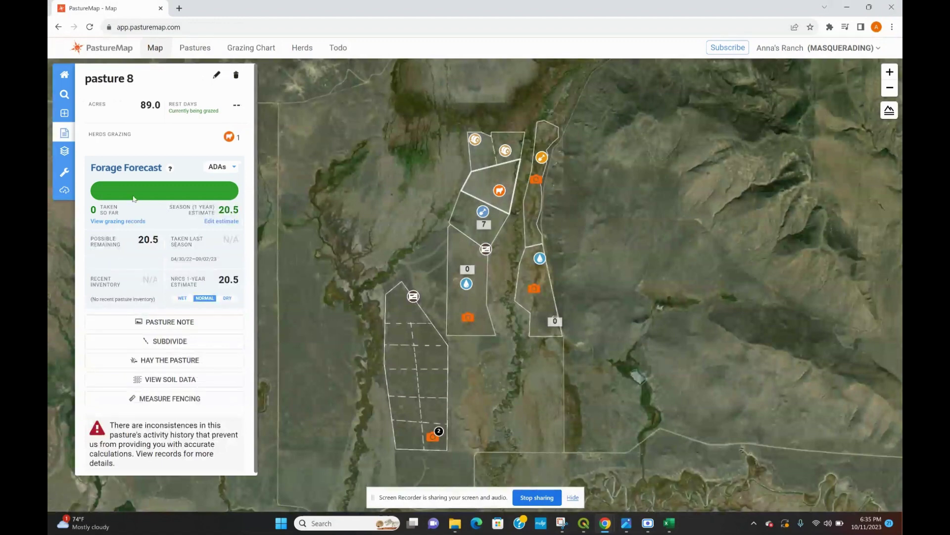
# Turn the Soil Points layer back on in the Data layers settings.
pyautogui.click(64, 153)
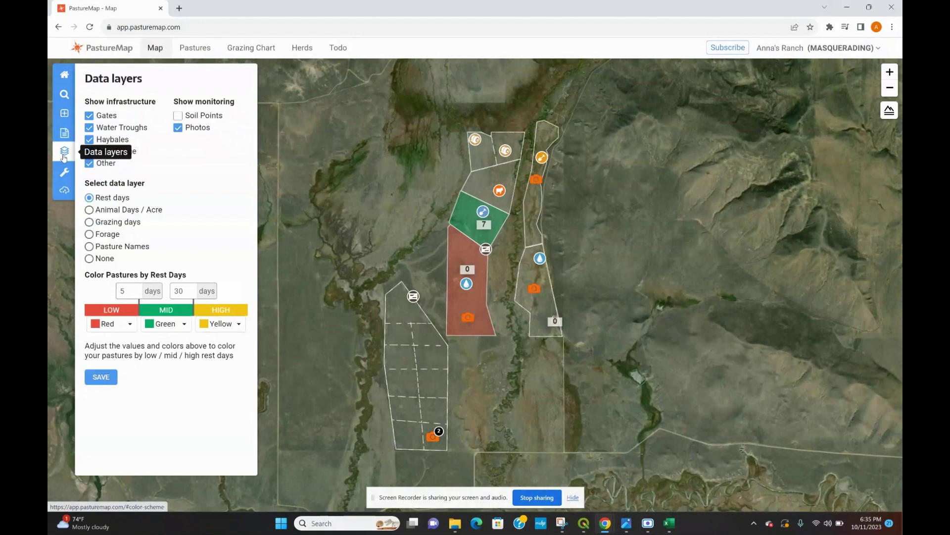
pyautogui.click(177, 117)
# Review SOIL CARBON 0-10 results, expanding the Pasture 7 and Pasture 5 histories, then close the panel.
pyautogui.click(484, 212)
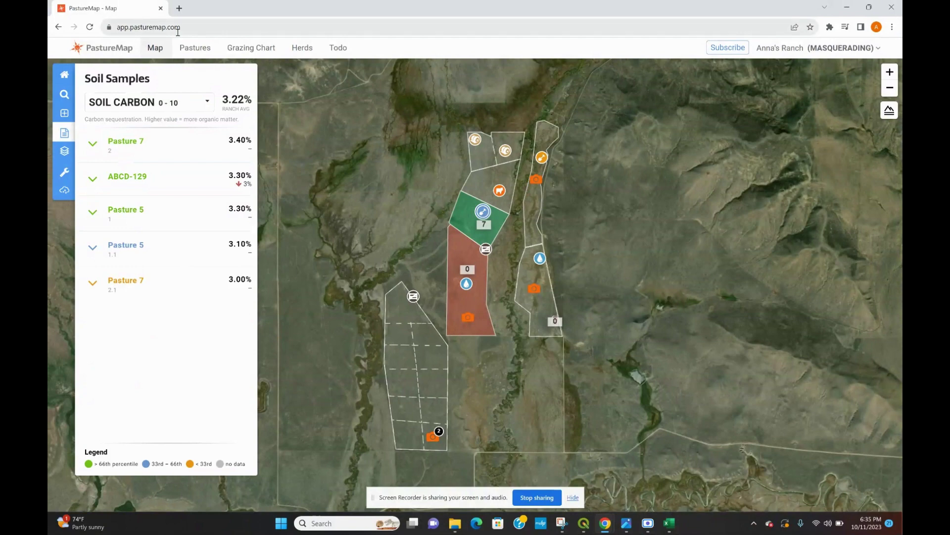
pyautogui.click(194, 104)
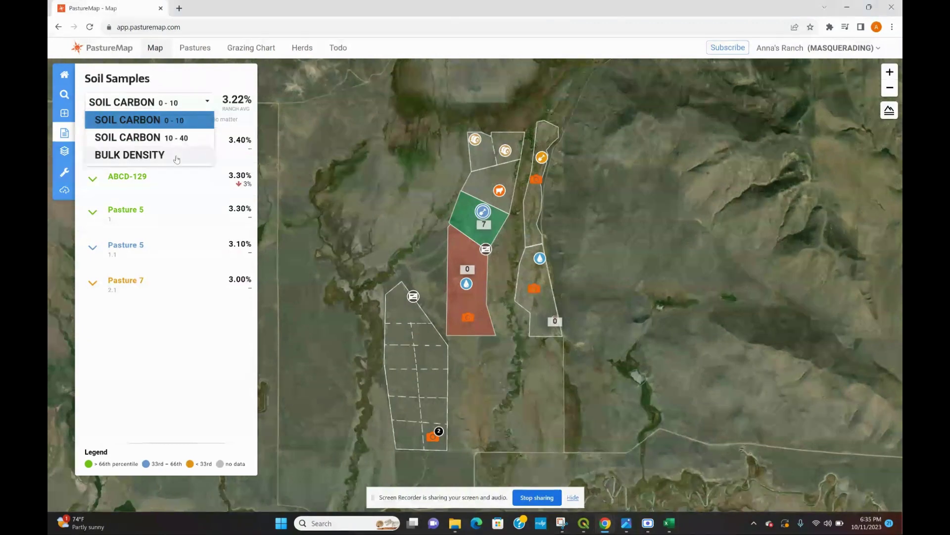
pyautogui.click(171, 247)
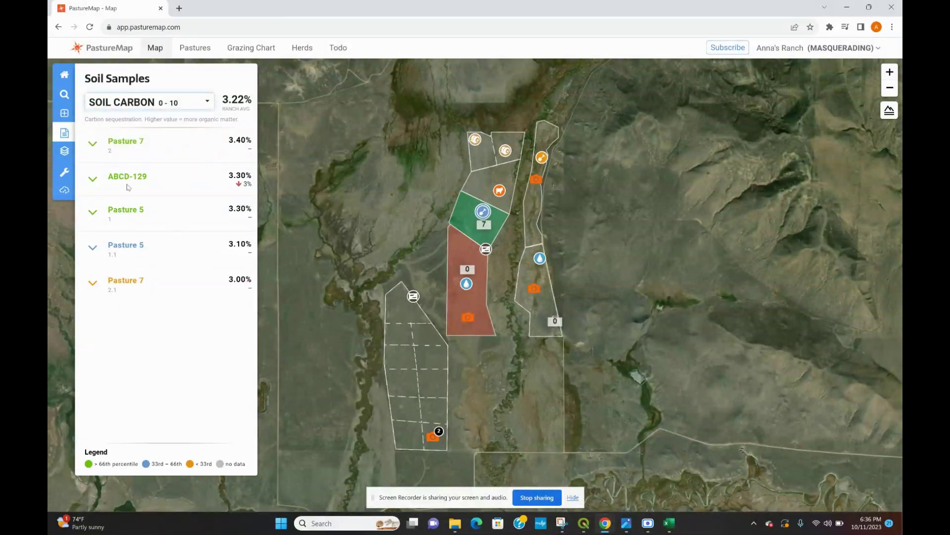
pyautogui.click(121, 280)
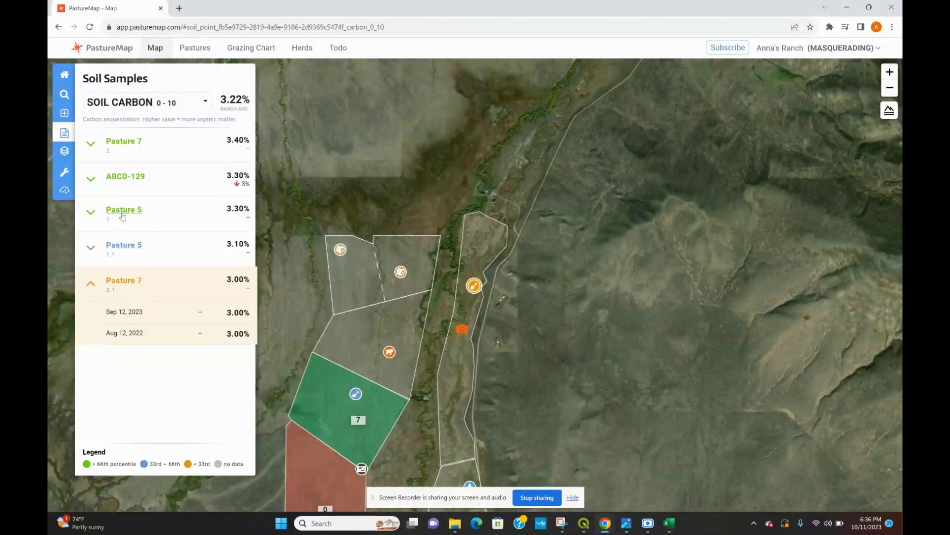
pyautogui.click(126, 248)
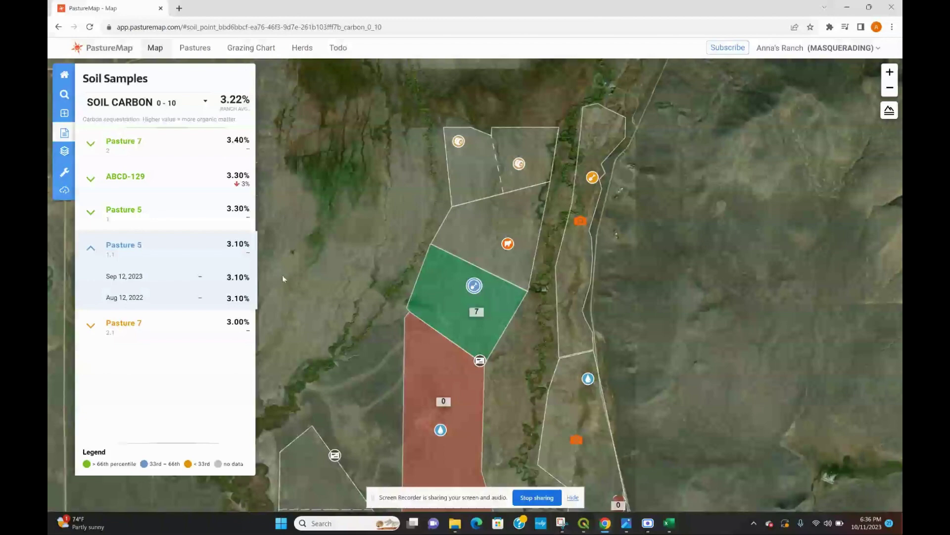
pyautogui.click(282, 278)
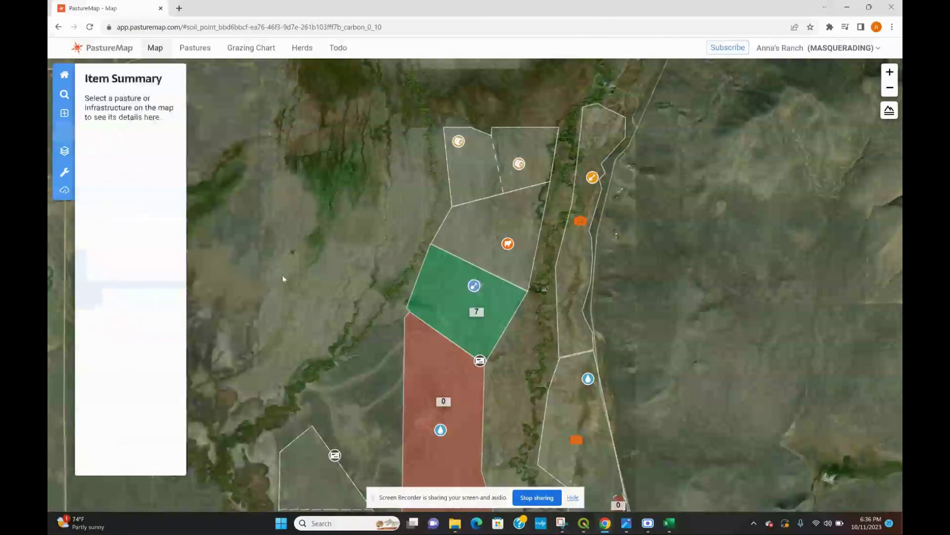
# Start a soil data import, download the CSV template and open it in Excel.
pyautogui.click(65, 132)
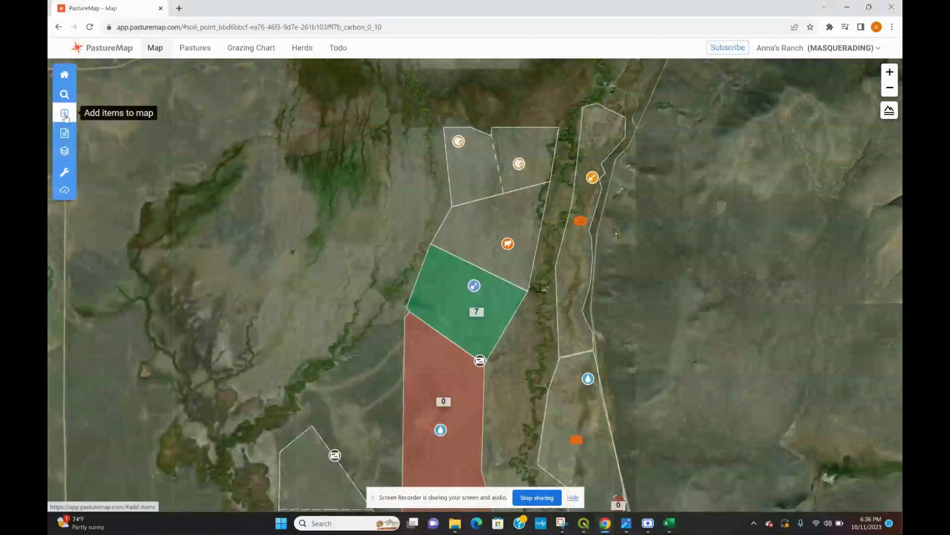
pyautogui.click(61, 116)
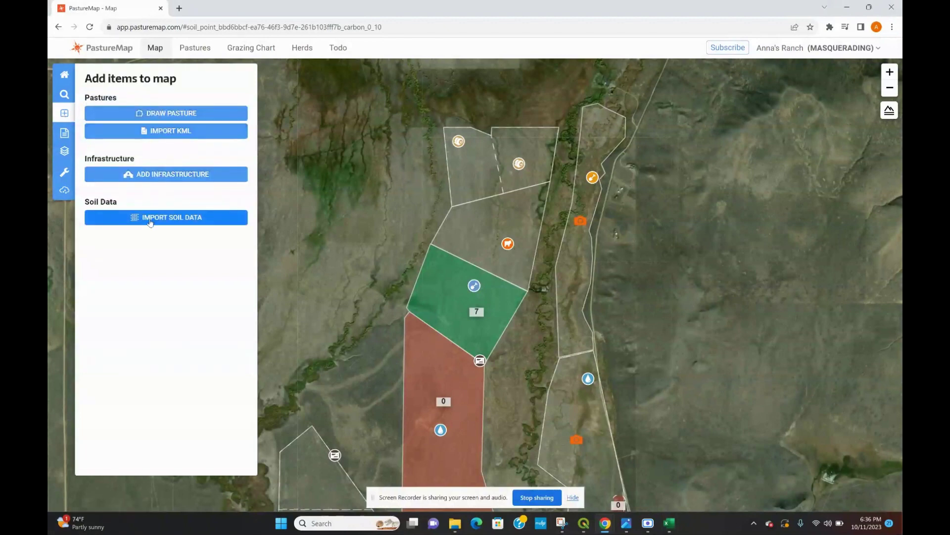
pyautogui.click(149, 220)
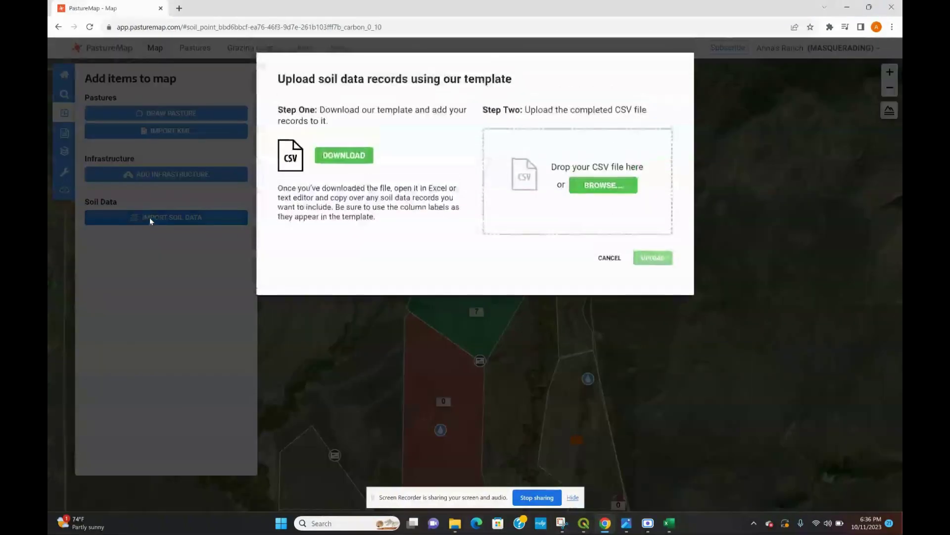
pyautogui.click(349, 155)
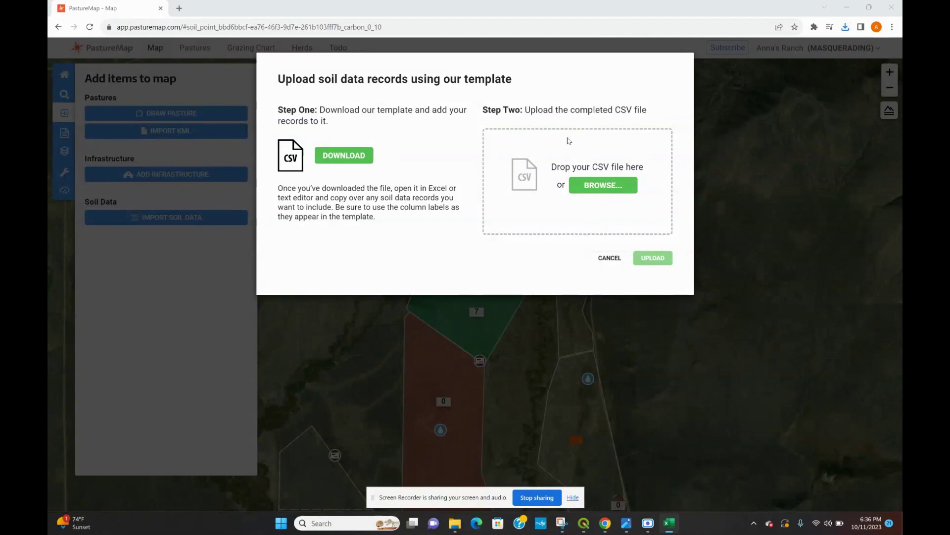
pyautogui.click(845, 27)
pyautogui.click(783, 57)
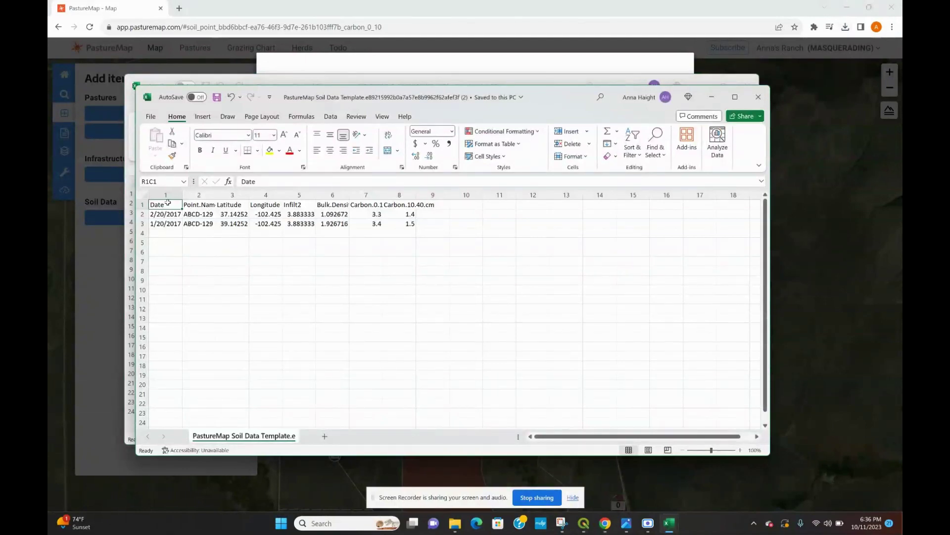
# Inspect the template's date, Point.Name, latitude, infiltration, bulk density and carbon columns, then close it.
pyautogui.click(170, 215)
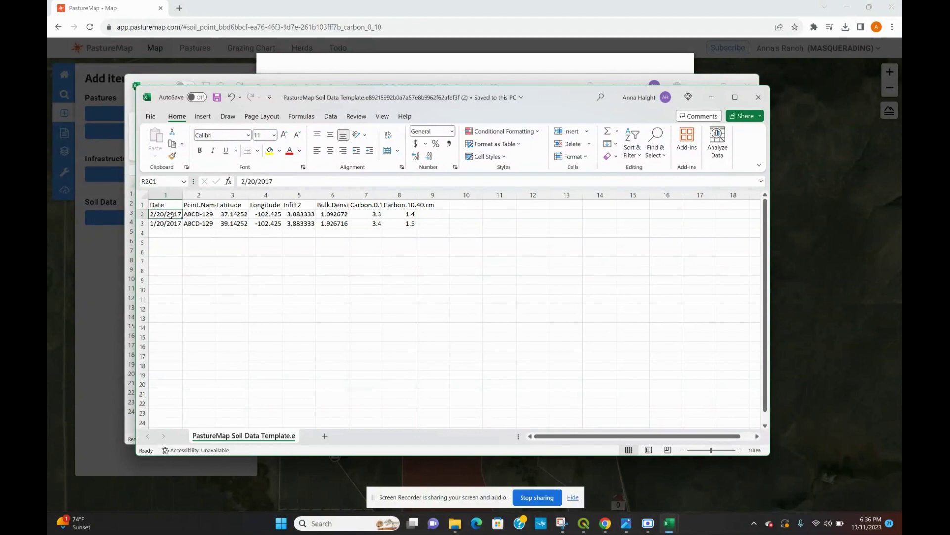
pyautogui.click(199, 208)
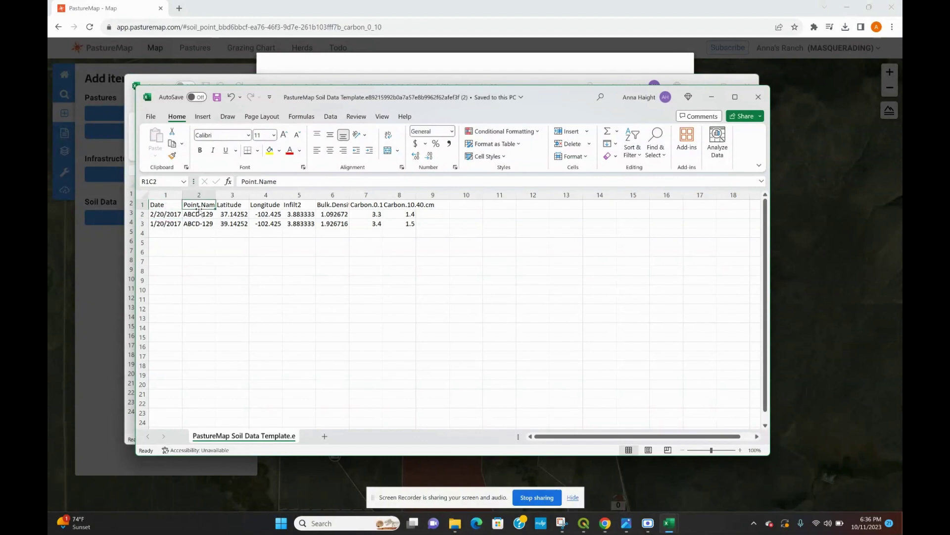
pyautogui.click(233, 214)
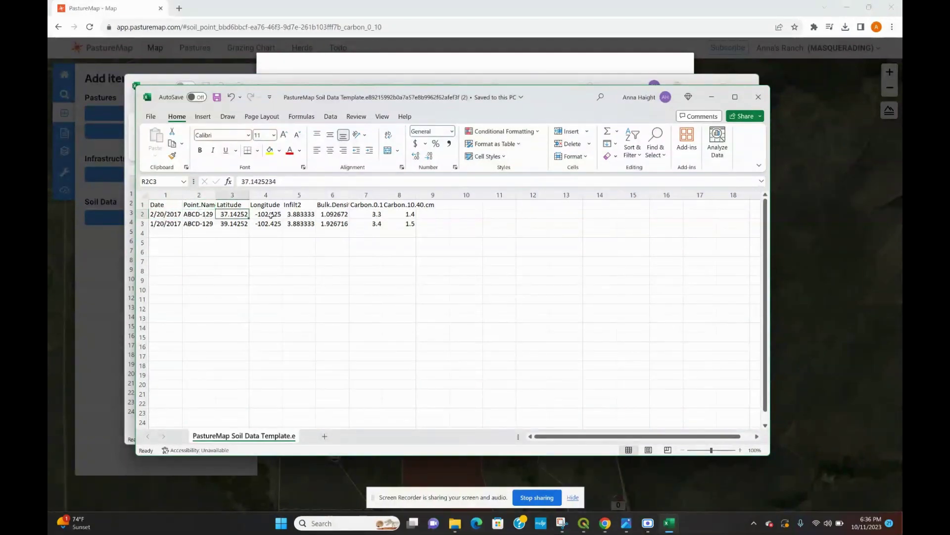
pyautogui.click(302, 221)
pyautogui.click(338, 215)
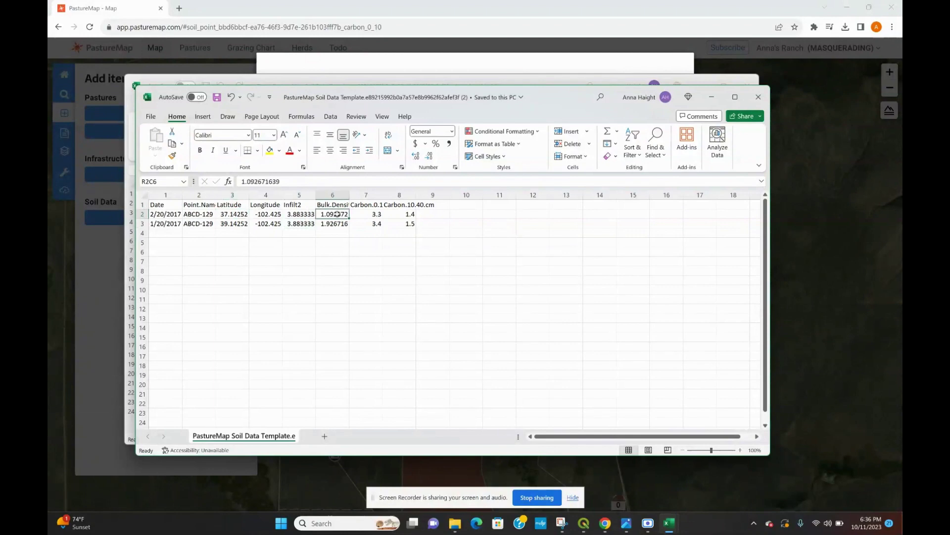
pyautogui.click(376, 214)
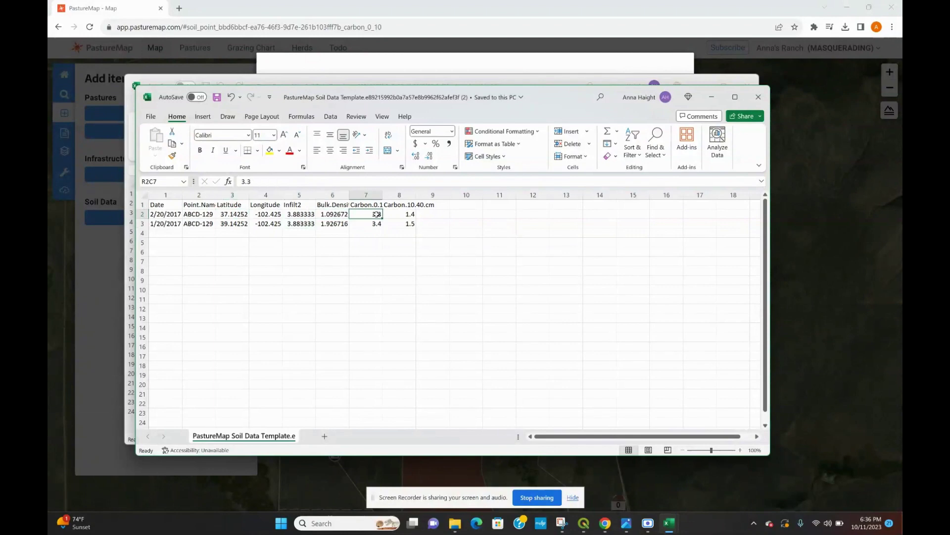
pyautogui.click(373, 205)
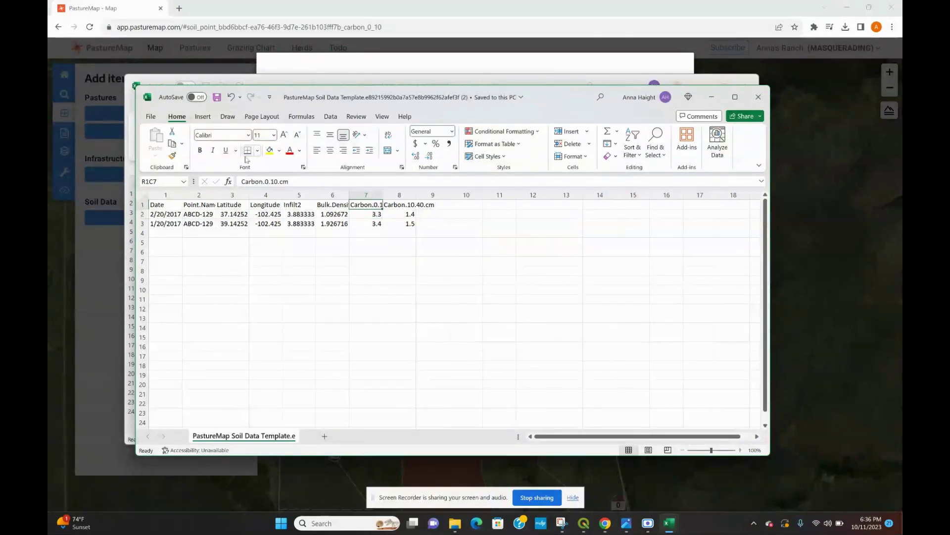
pyautogui.click(409, 208)
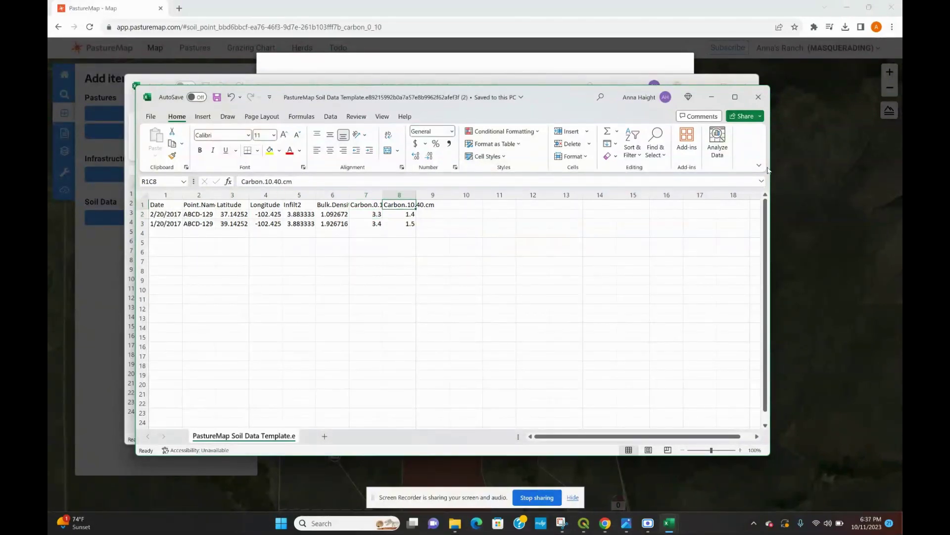
pyautogui.click(763, 104)
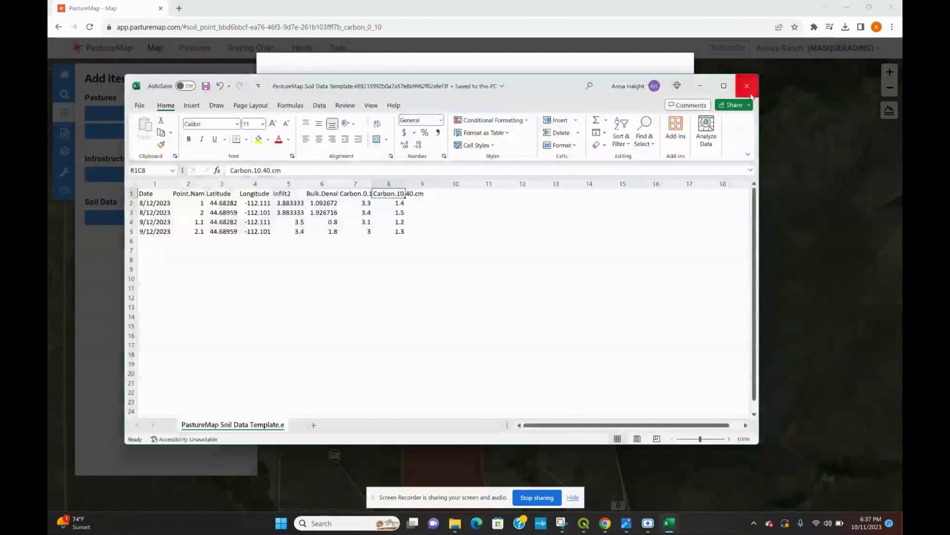
# Close the soil workbook, cancel the upload, and zoom out on the ranch map.
pyautogui.click(748, 89)
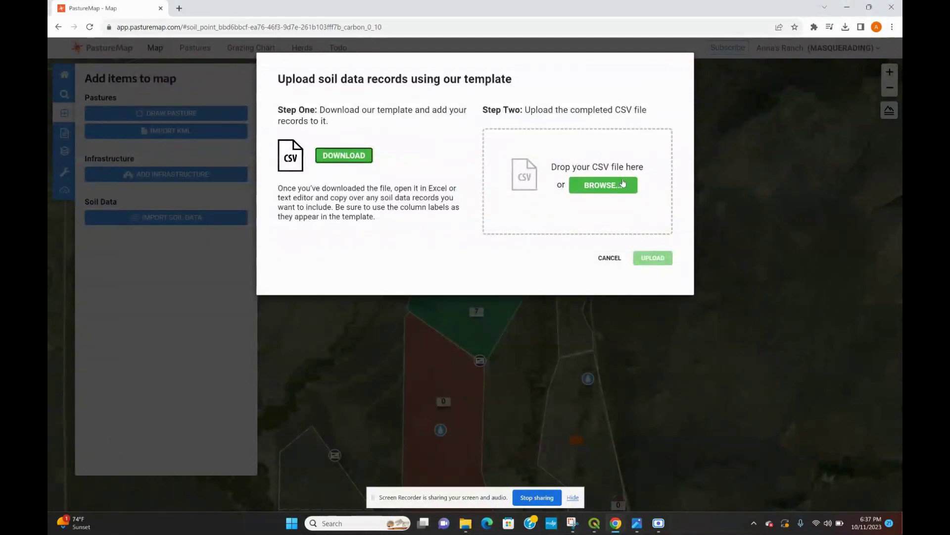
pyautogui.click(608, 257)
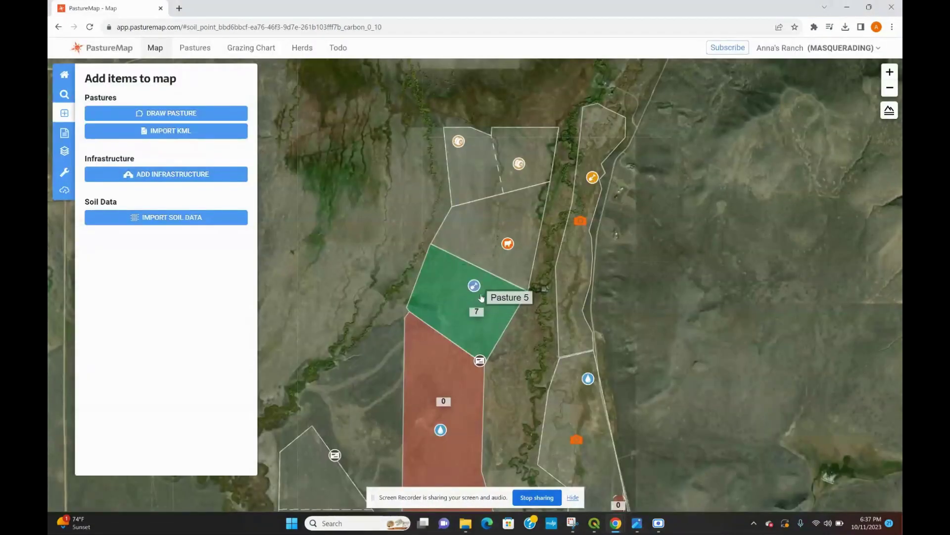
pyautogui.click(475, 287)
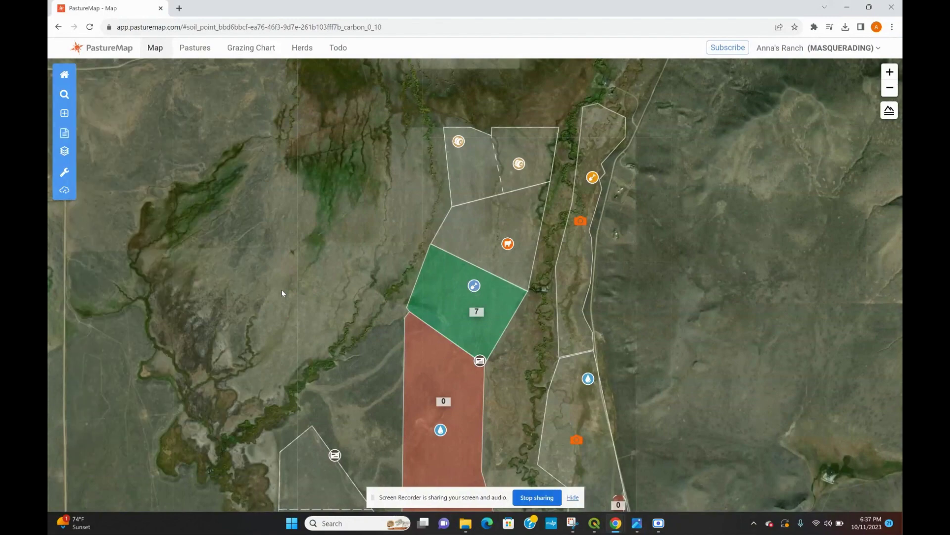
pyautogui.scroll(-2, 282, 293)
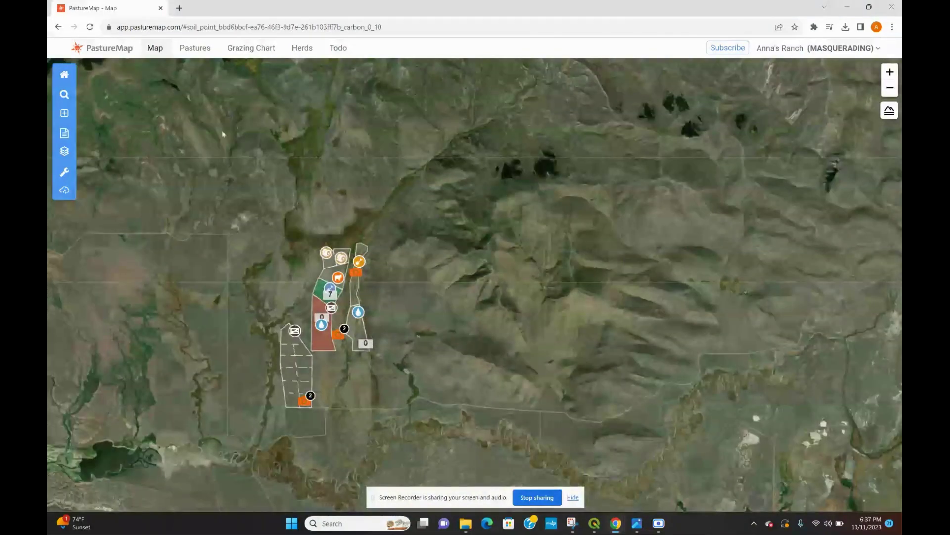